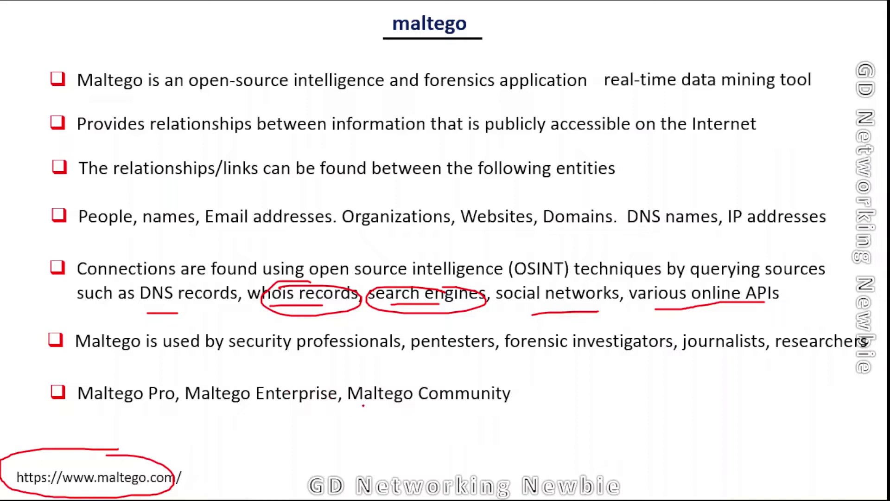
- Underline 'Maltego Community' in red on the Maltego overview slide
{"action": "mouse_move", "coordinate": [359, 405]}
{"action": "left_mouse_down"}
{"action": "mouse_move", "coordinate": [406, 411]}
{"action": "mouse_move", "coordinate": [521, 392]}
{"action": "mouse_move", "coordinate": [367, 361]}
{"action": "mouse_move", "coordinate": [357, 403]}
{"action": "mouse_move", "coordinate": [406, 410]}
{"action": "left_mouse_up"}
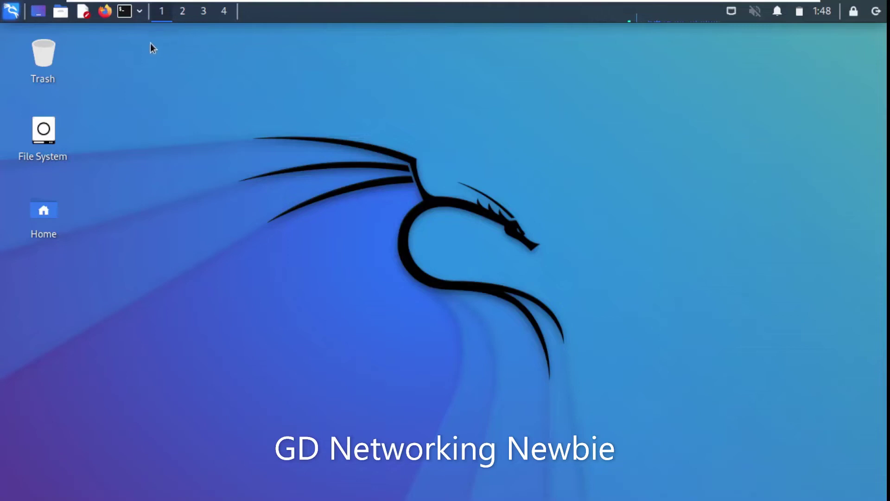
- Open a terminal with enlarged text and run 'sudo apt update', entering the sudo password
{"action": "left_click", "coordinate": [124, 15]}
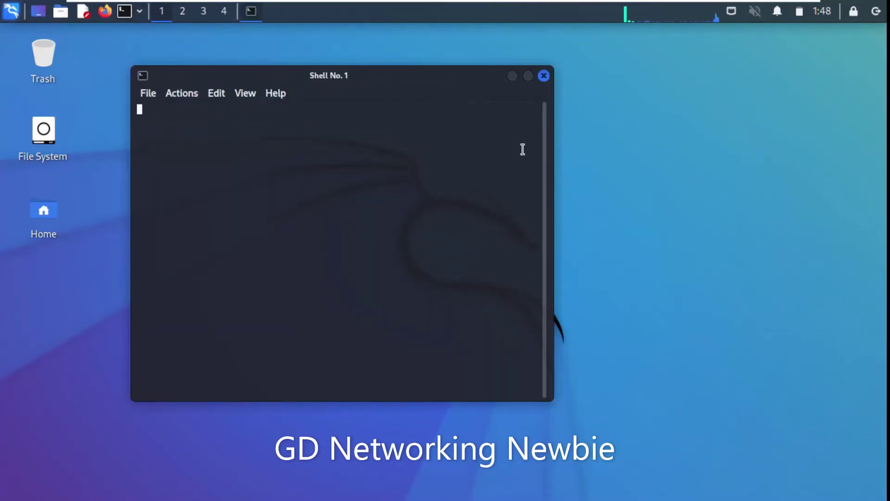
{"action": "key", "text": "ctrl+plus"}
{"action": "key", "text": "ctrl+plus"}
{"action": "key", "text": "ctrl+plus"}
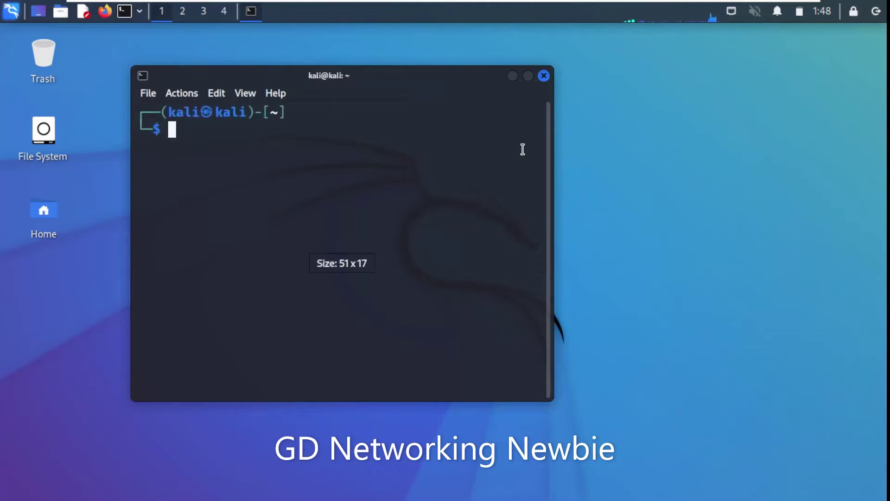
{"action": "type", "text": "s"}
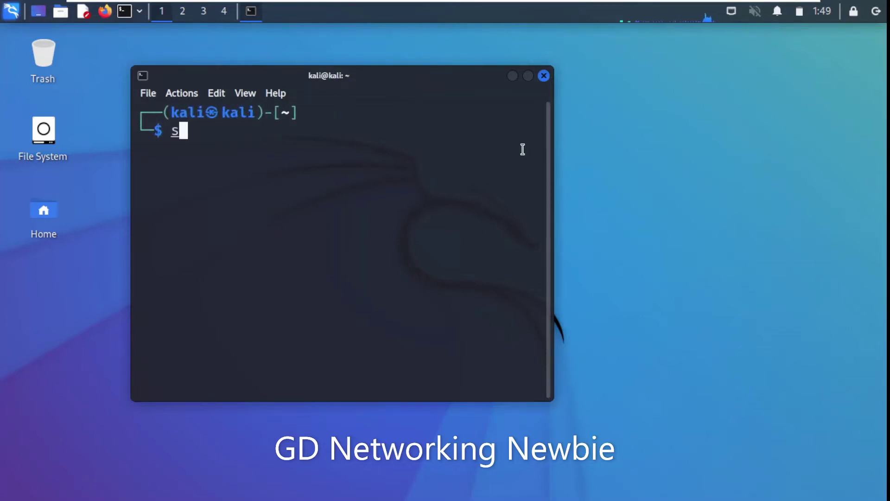
{"action": "type", "text": "udo apt u"}
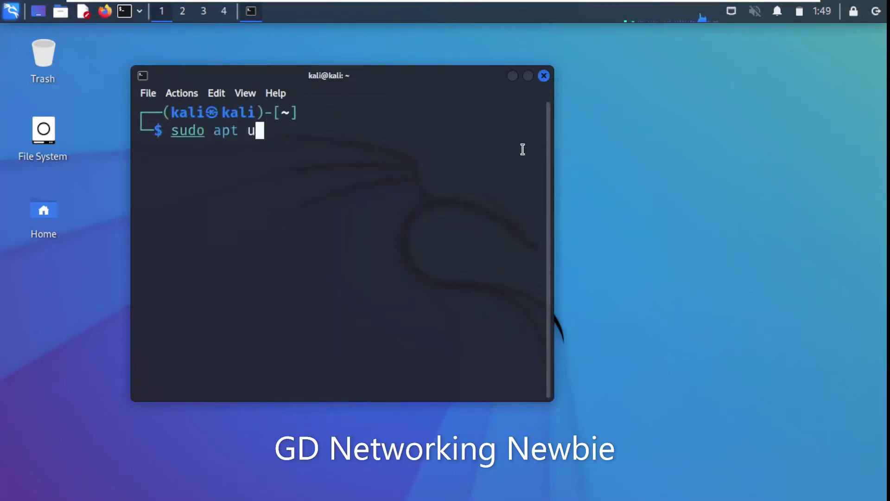
{"action": "type", "text": "pdate"}
{"action": "key", "text": "Return"}
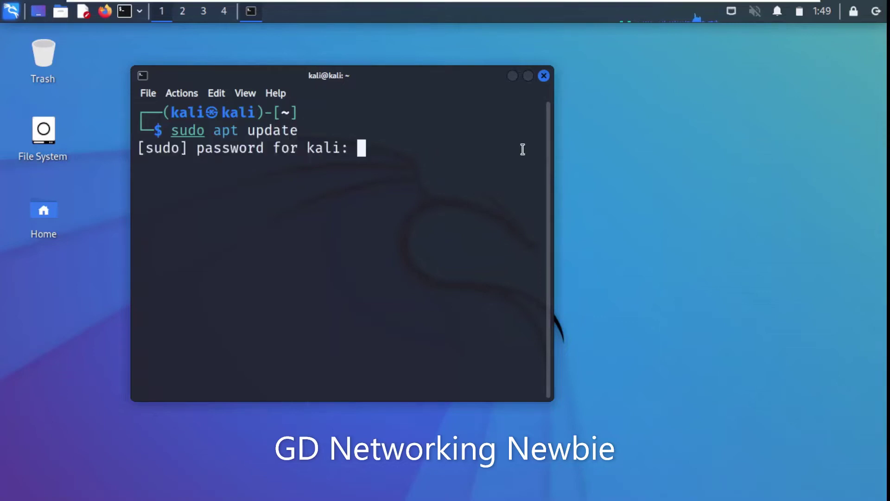
{"action": "type", "text": "kali"}
{"action": "key", "text": "Return"}
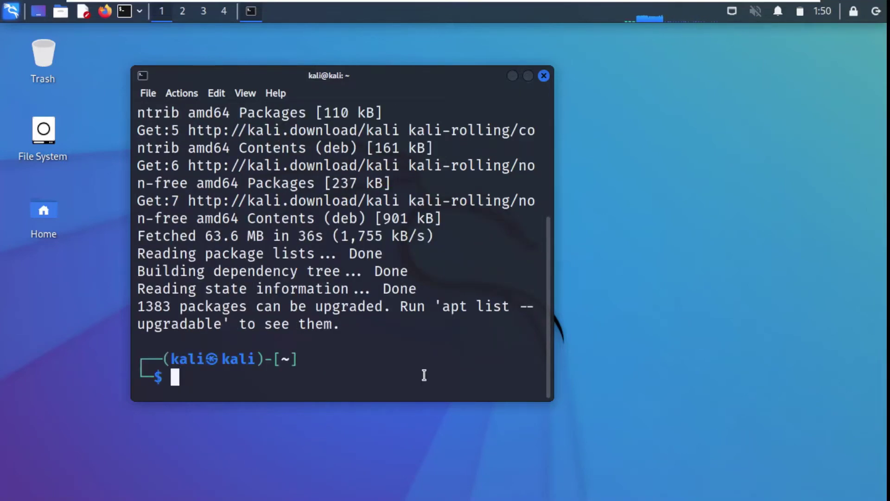
- Run 'sudo apt install maltego', correcting the misspelled package name first
{"action": "type", "text": "apt"}
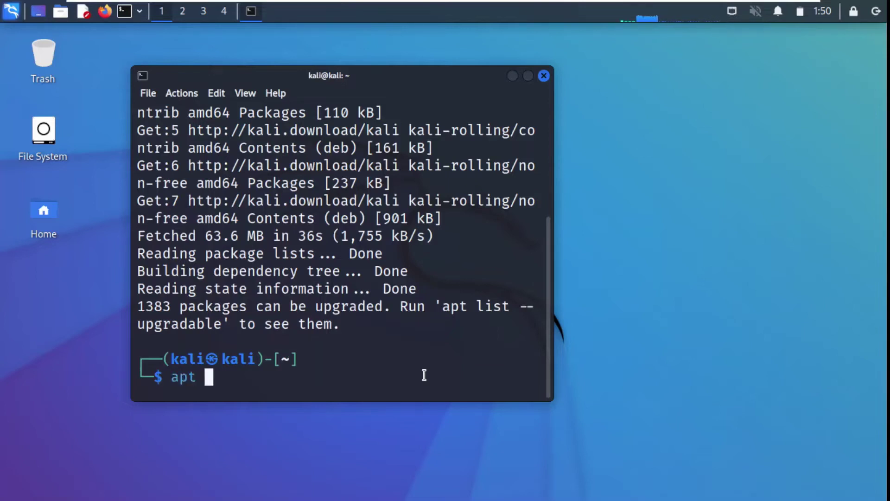
{"action": "key", "text": "BackSpace"}
{"action": "key", "text": "BackSpace"}
{"action": "key", "text": "BackSpace"}
{"action": "type", "text": "sudo ap"}
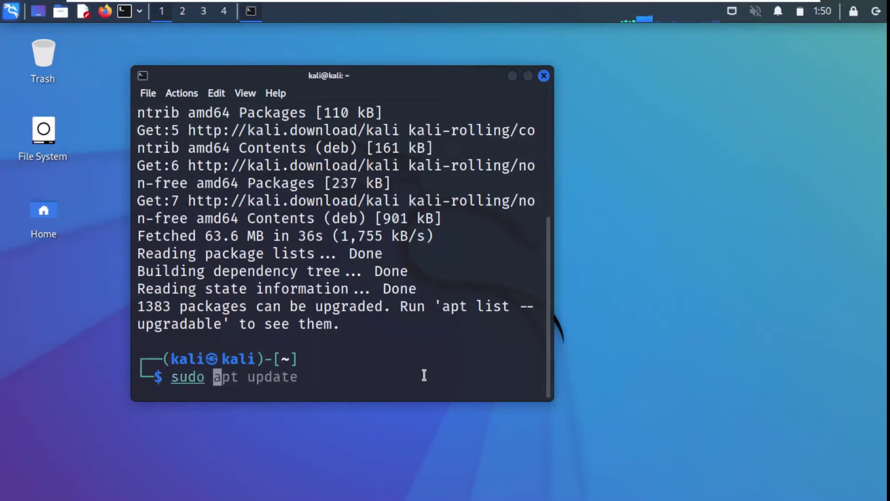
{"action": "type", "text": "t in"}
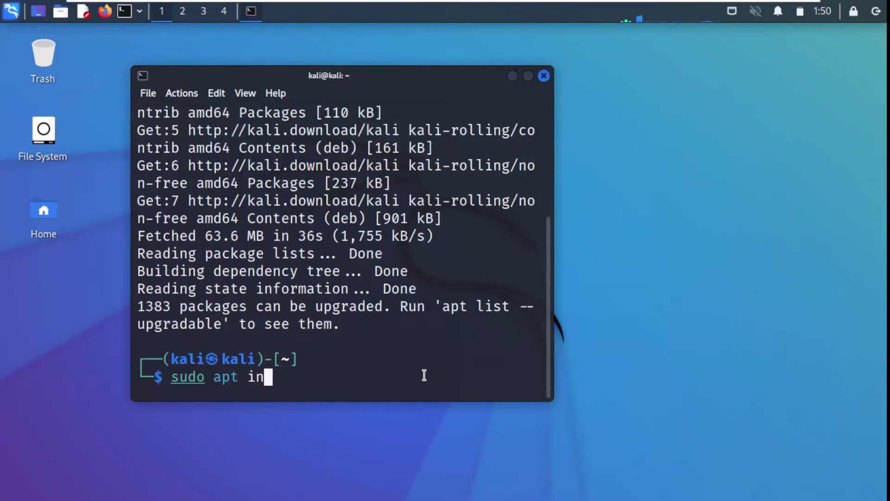
{"action": "type", "text": "stall maltigo"}
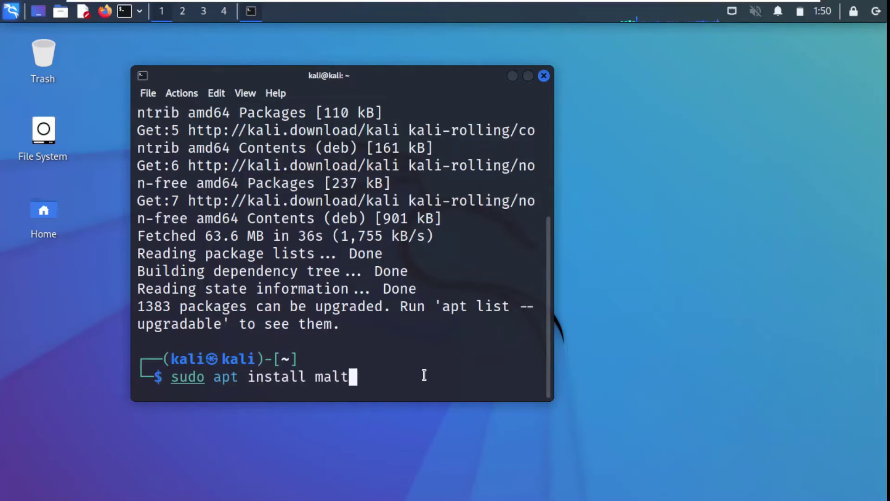
{"action": "key", "text": "BackSpace"}
{"action": "key", "text": "BackSpace"}
{"action": "key", "text": "BackSpace"}
{"action": "type", "text": "ego"}
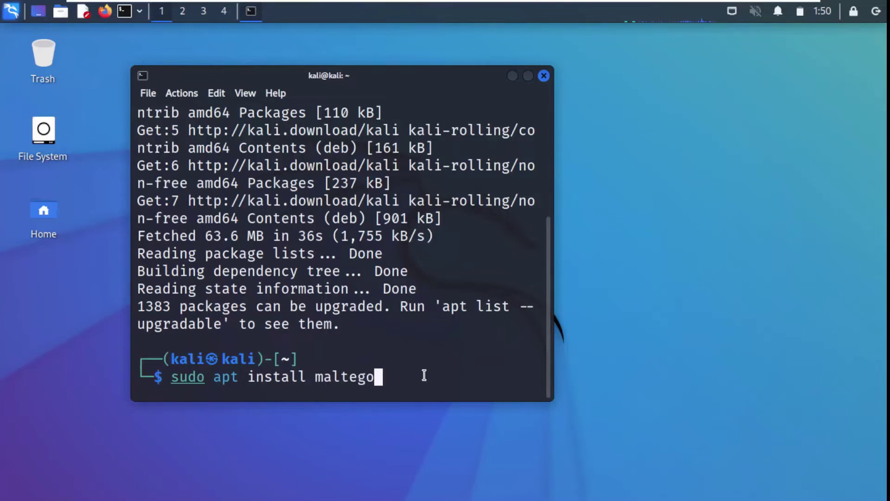
{"action": "key", "text": "Return"}
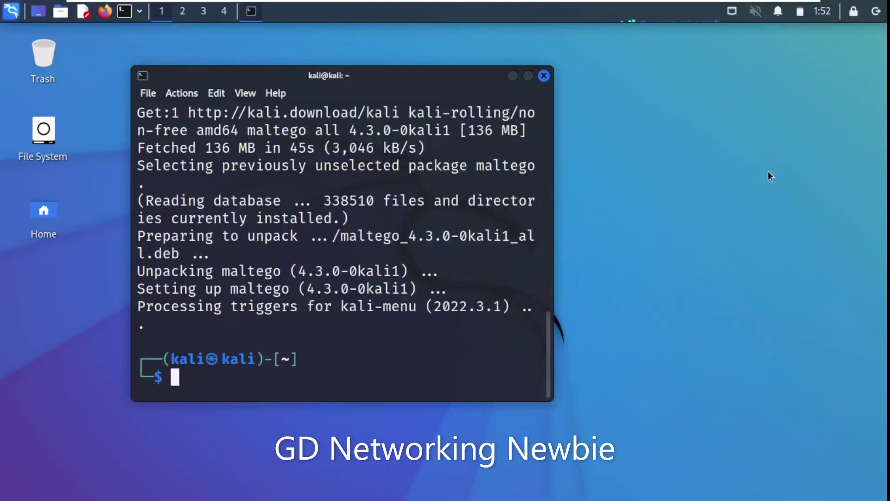
- Launch maltego from the 01 - Information Gathering category of the Kali applications menu
{"action": "left_click", "coordinate": [12, 11]}
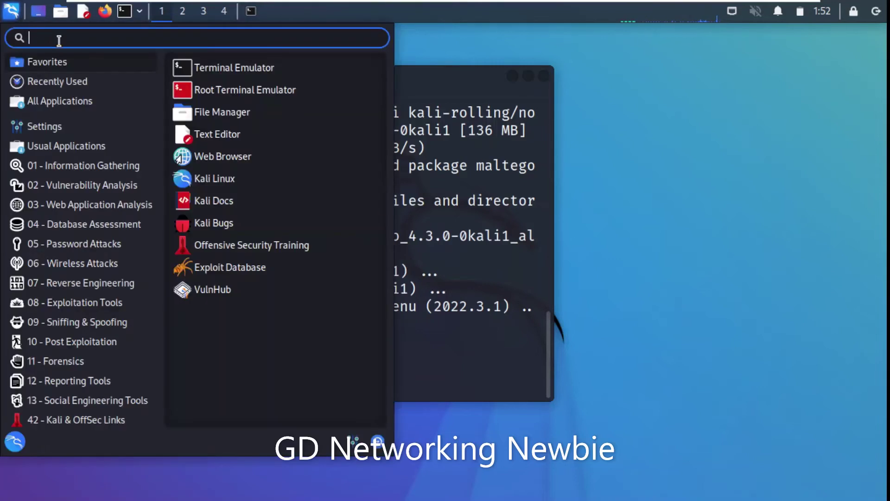
{"action": "mouse_move", "coordinate": [96, 165]}
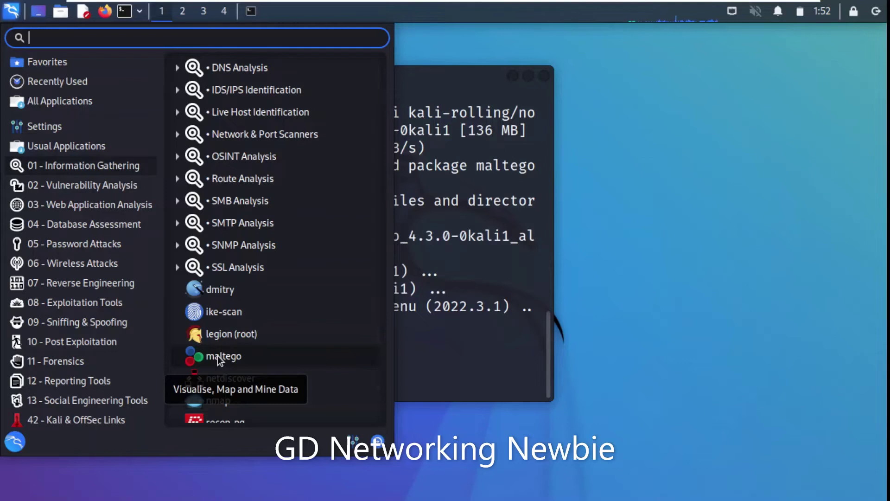
{"action": "left_click", "coordinate": [220, 359]}
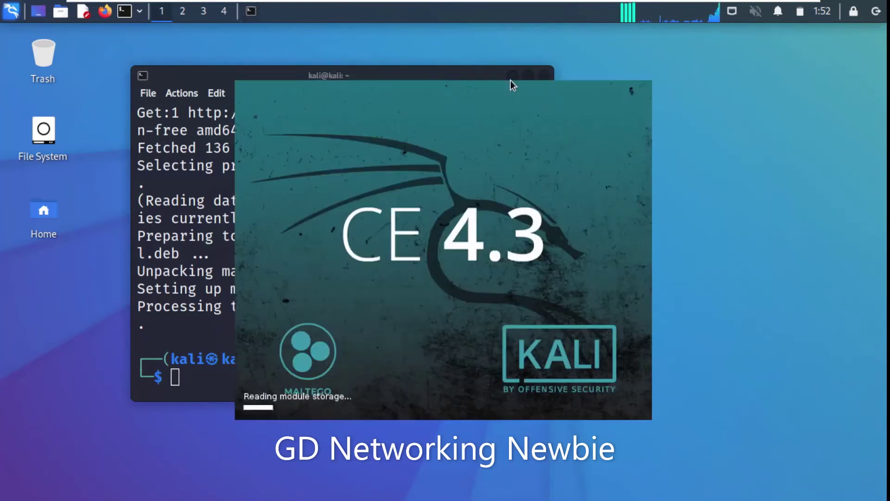
- Minimize the terminal, then run the free Maltego CE edition from Product Selection
{"action": "left_click", "coordinate": [458, 69]}
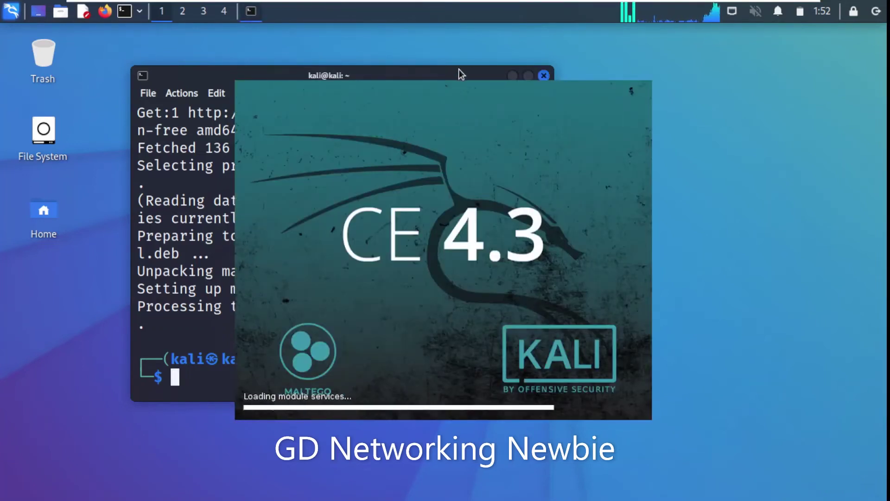
{"action": "left_click", "coordinate": [512, 77]}
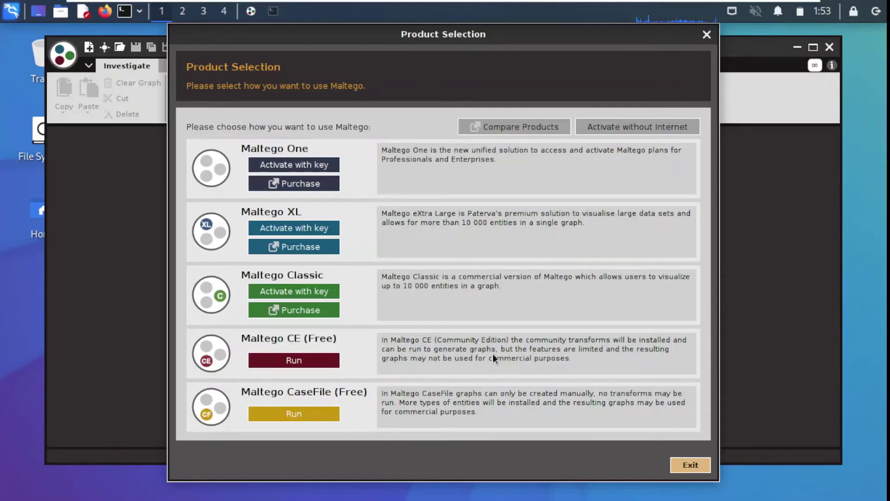
{"action": "left_click", "coordinate": [300, 362]}
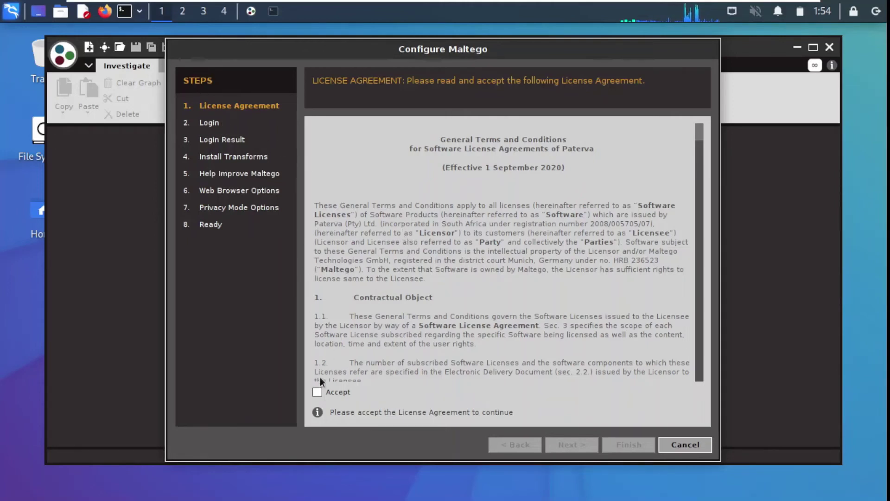
- Accept the license agreement, advance to the Login page, and open the CE account registration link
{"action": "left_click", "coordinate": [317, 392]}
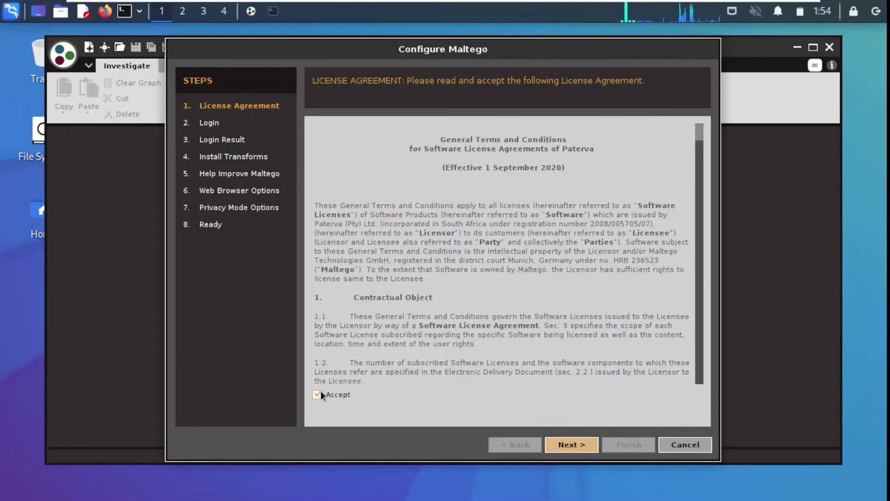
{"action": "scroll", "coordinate": [520, 291], "scroll_direction": "down", "scroll_amount": 3}
{"action": "scroll", "coordinate": [557, 352], "scroll_direction": "down", "scroll_amount": 5}
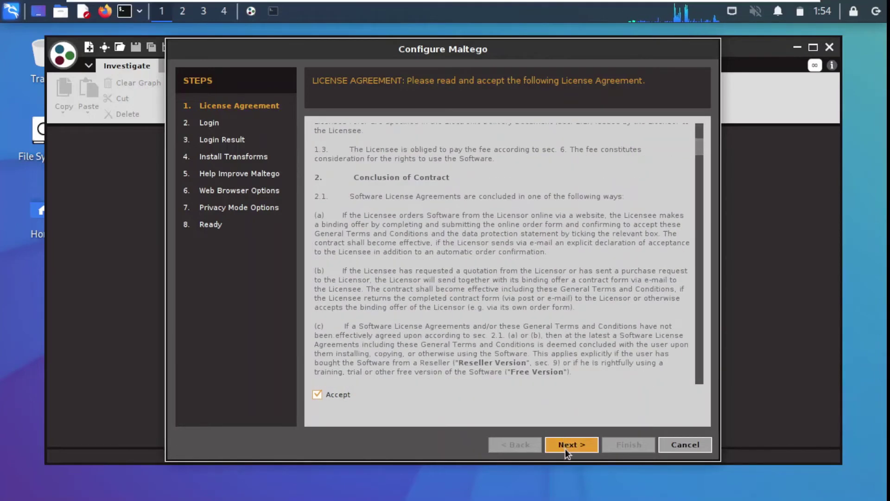
{"action": "left_click", "coordinate": [566, 446]}
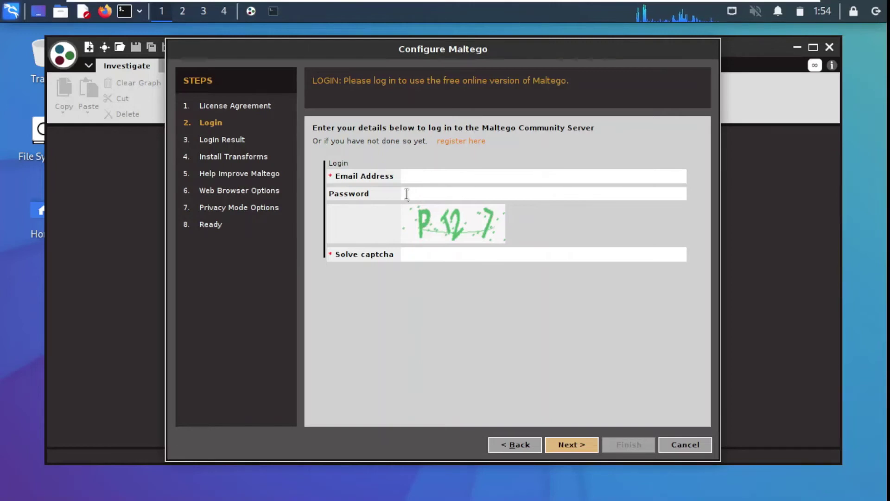
{"action": "left_click", "coordinate": [457, 142]}
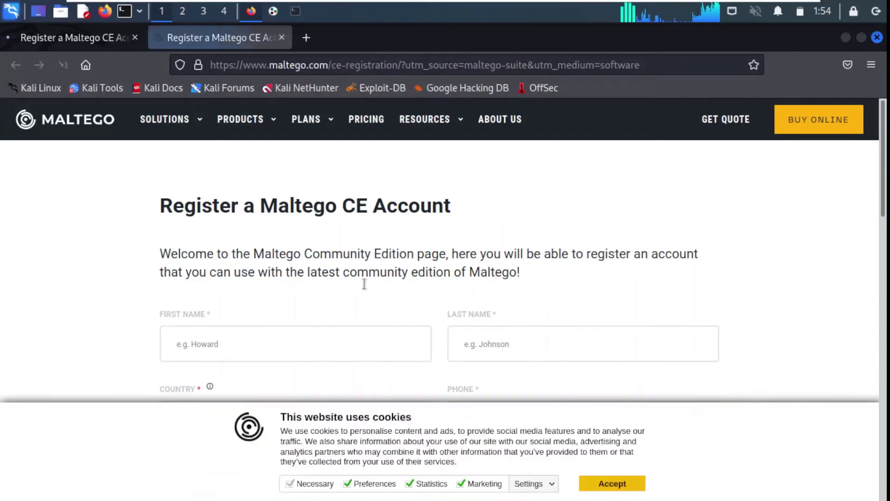
- Scroll through the Maltego CE registration form's fields, then minimize Firefox
{"action": "scroll", "coordinate": [324, 237], "scroll_direction": "down", "scroll_amount": 3}
{"action": "scroll", "coordinate": [324, 237], "scroll_direction": "up", "scroll_amount": 3}
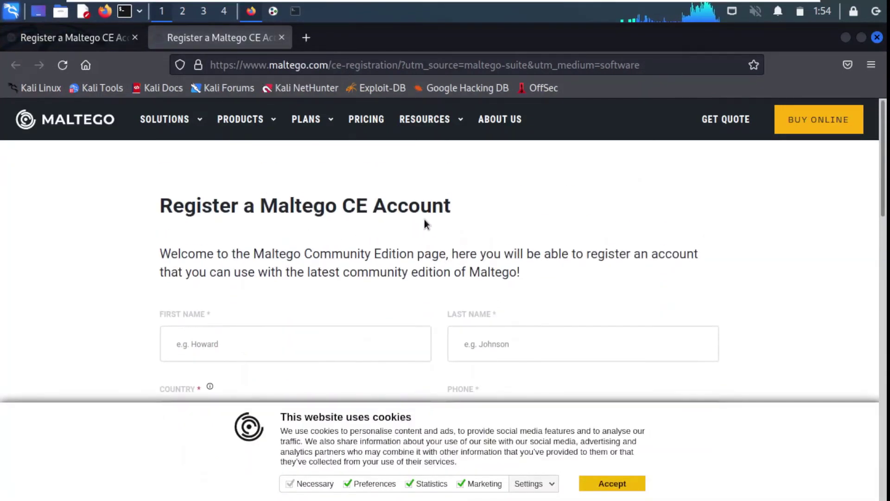
{"action": "scroll", "coordinate": [395, 219], "scroll_direction": "down", "scroll_amount": 5}
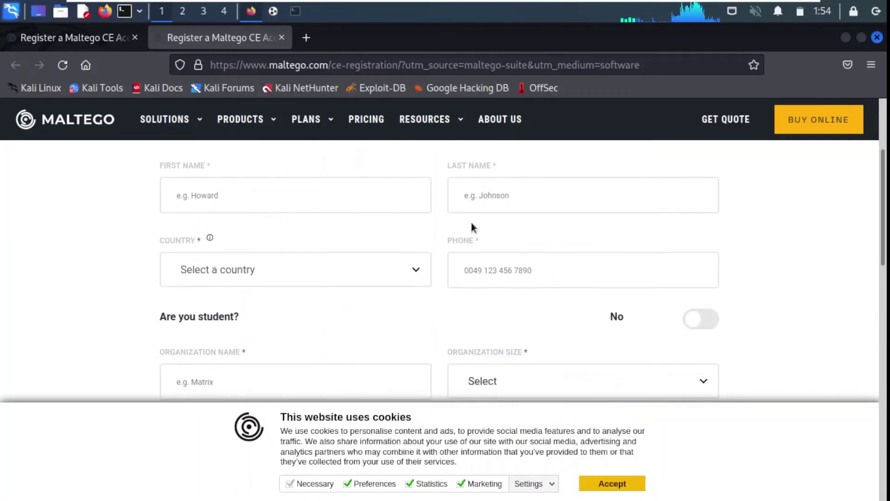
{"action": "scroll", "coordinate": [513, 306], "scroll_direction": "down", "scroll_amount": 2}
{"action": "scroll", "coordinate": [301, 313], "scroll_direction": "down", "scroll_amount": 12}
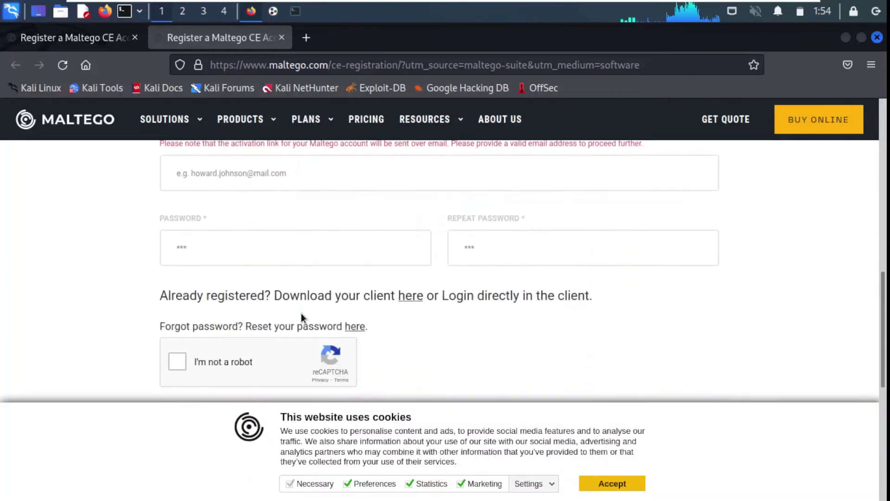
{"action": "scroll", "coordinate": [421, 238], "scroll_direction": "up", "scroll_amount": 14}
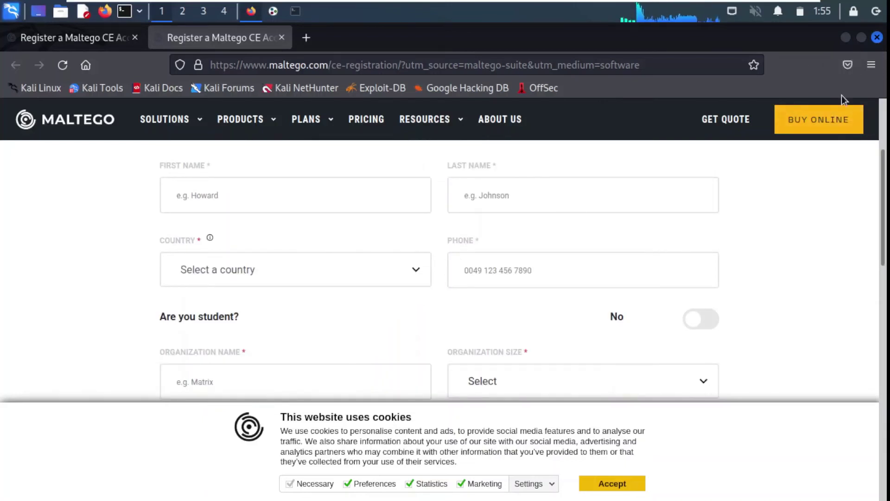
{"action": "left_click", "coordinate": [847, 40]}
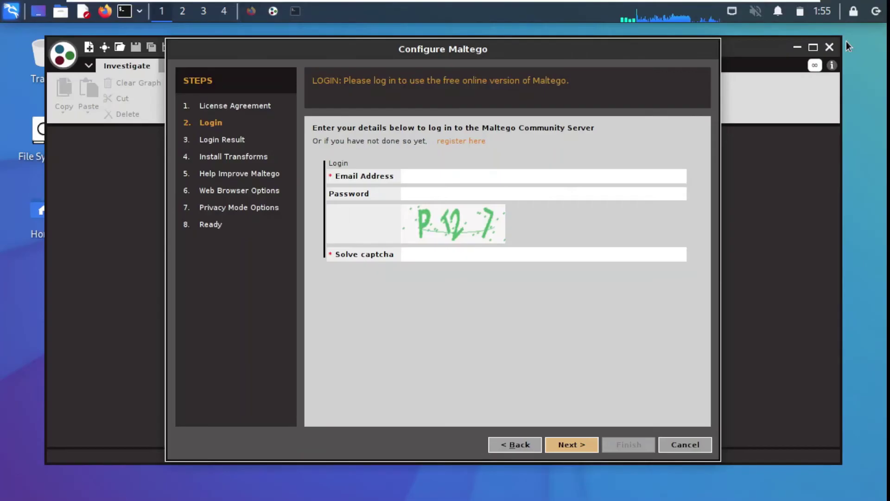
- Enter the account e-mail and password, then continue through Login Result and the 175-transform install
{"action": "left_click", "coordinate": [413, 175]}
{"action": "left_click", "coordinate": [412, 194]}
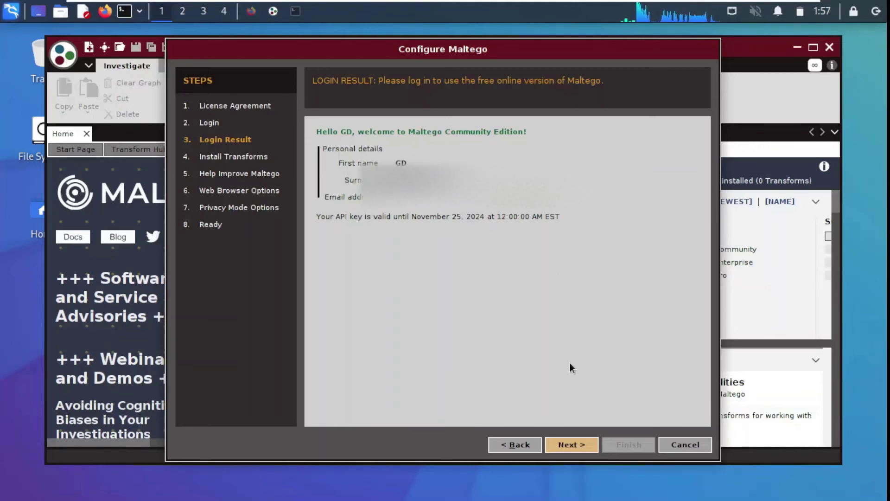
{"action": "left_click", "coordinate": [569, 441]}
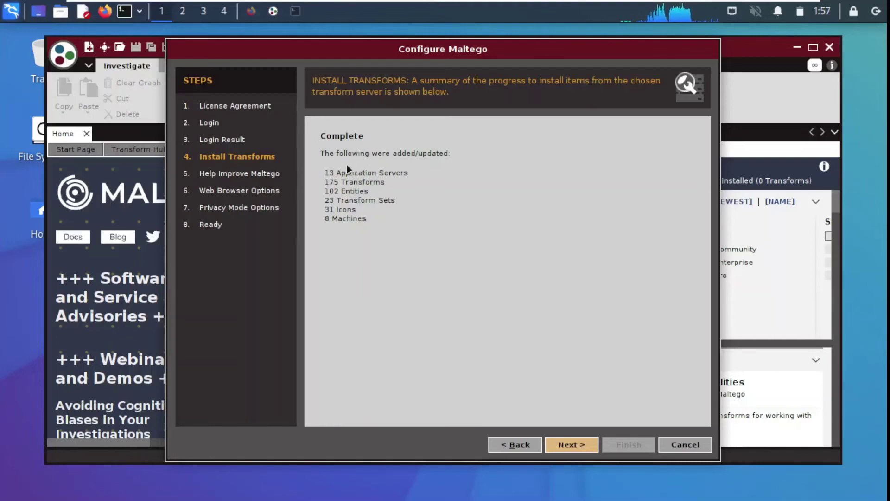
{"action": "left_click", "coordinate": [572, 446]}
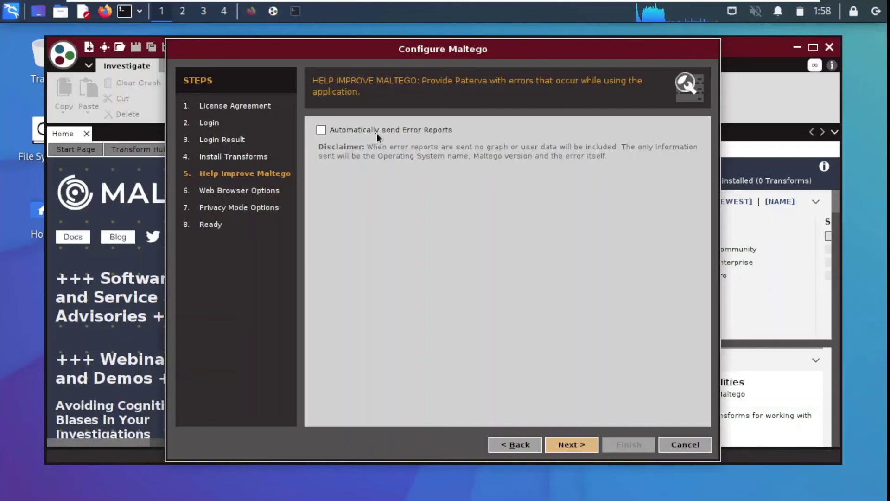
- Skip error reports, keep the default system browser and Normal privacy mode, and proceed
{"action": "left_click", "coordinate": [571, 444]}
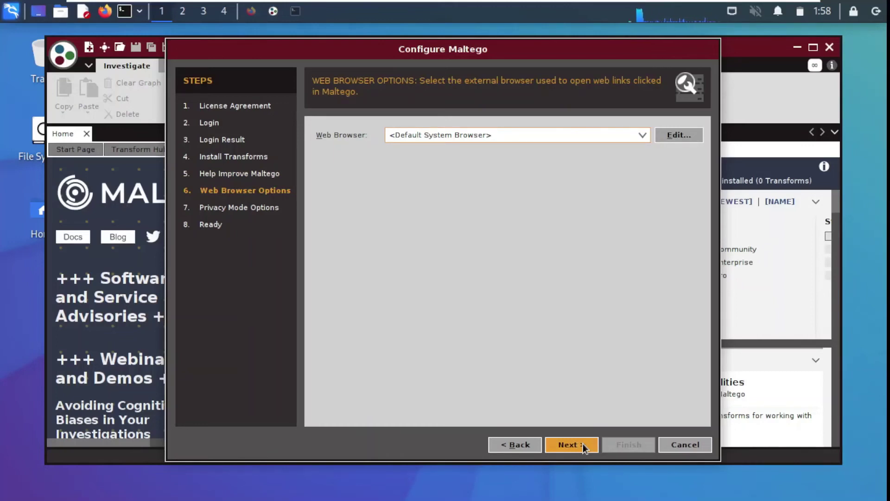
{"action": "left_click", "coordinate": [583, 444]}
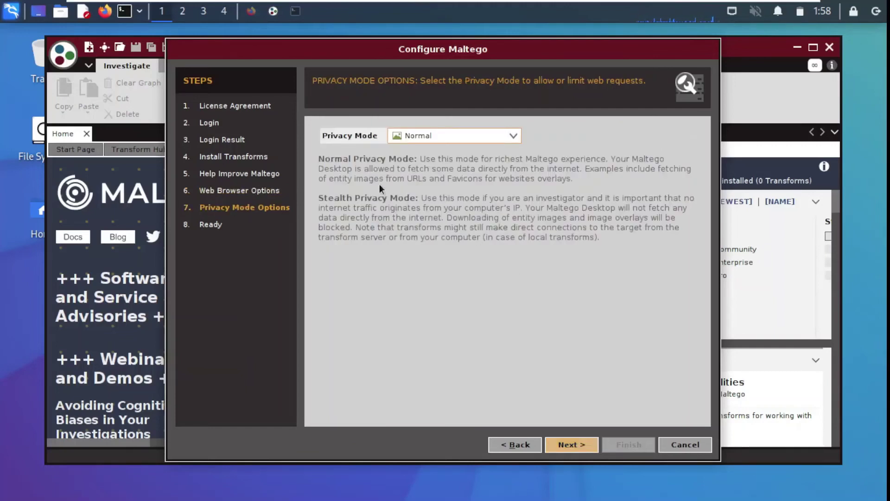
{"action": "left_click", "coordinate": [501, 139]}
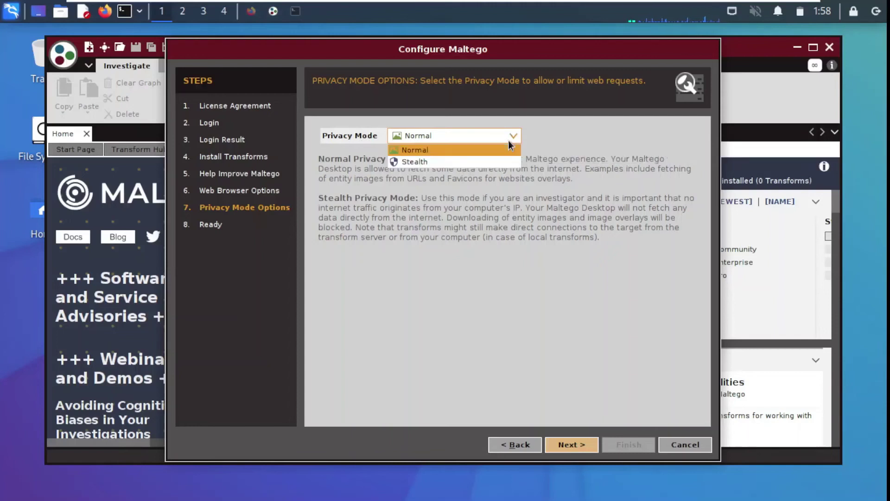
{"action": "left_click", "coordinate": [424, 151]}
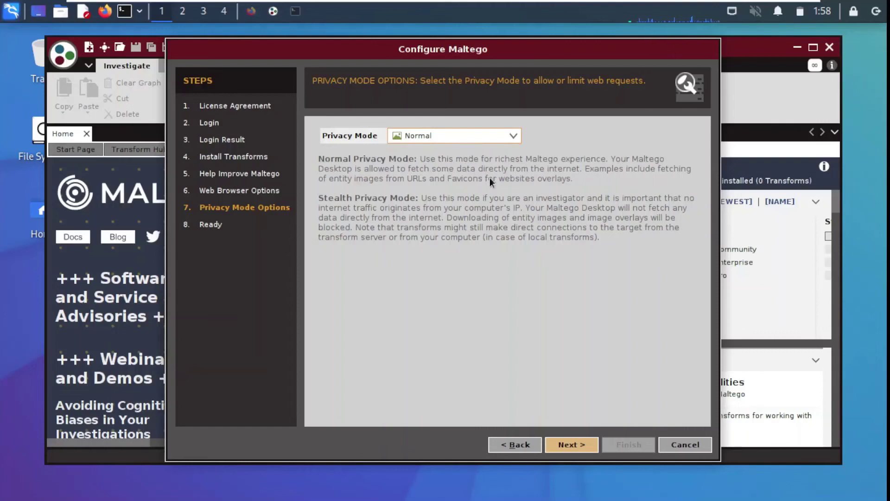
{"action": "left_click", "coordinate": [567, 446]}
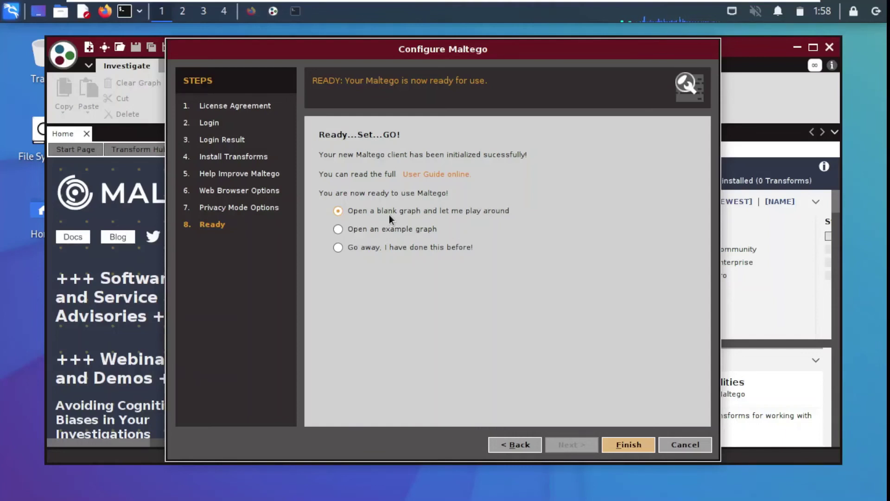
- Finish setup with 'Go away, I have done this before!' and acknowledge the privacy policy notice
{"action": "left_click", "coordinate": [338, 247]}
{"action": "left_click", "coordinate": [622, 445]}
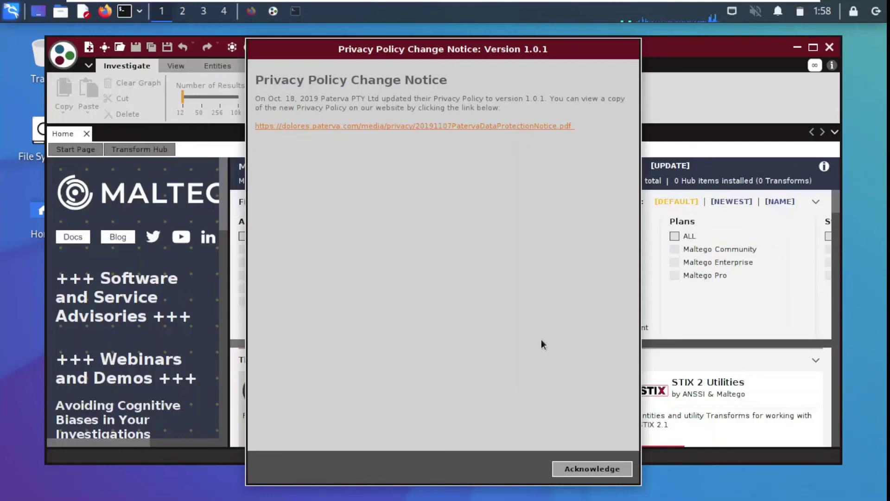
{"action": "left_click", "coordinate": [592, 469]}
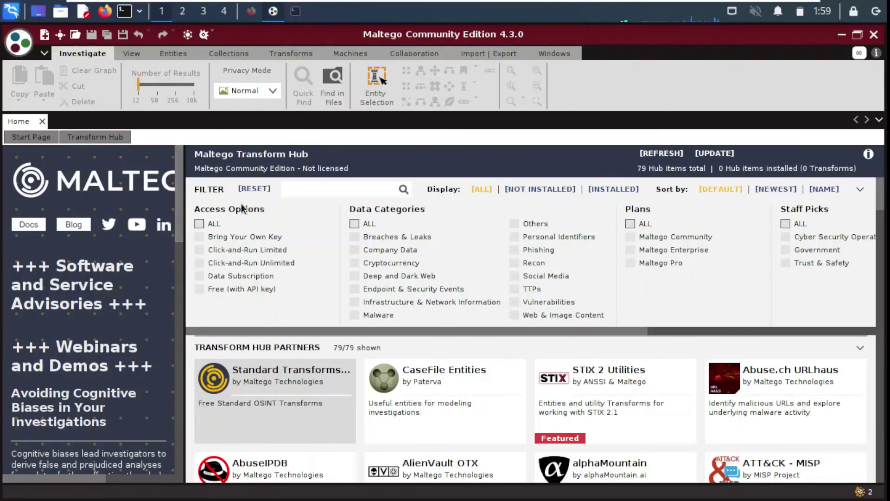
- Toggle the Click-and-Run Limited filter, view Installed (only Standard Transforms CE), then Not Installed (78 items)
{"action": "left_click", "coordinate": [235, 250]}
{"action": "left_click", "coordinate": [234, 249]}
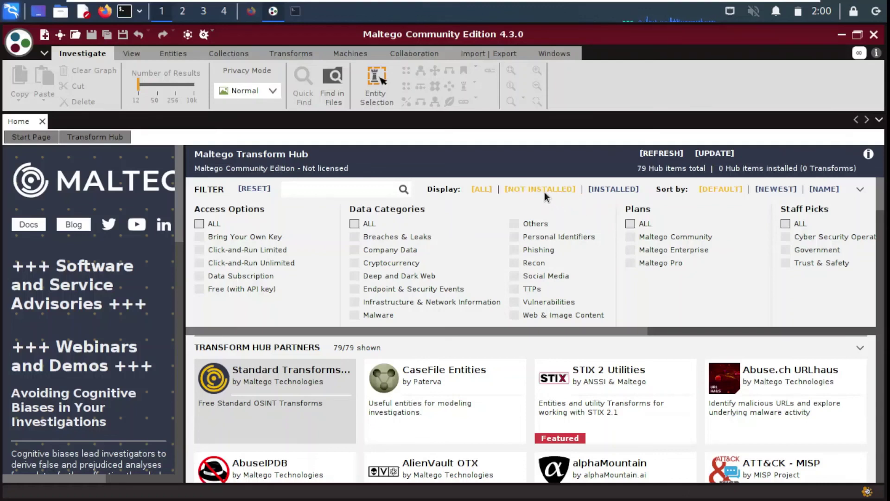
{"action": "left_click", "coordinate": [605, 188]}
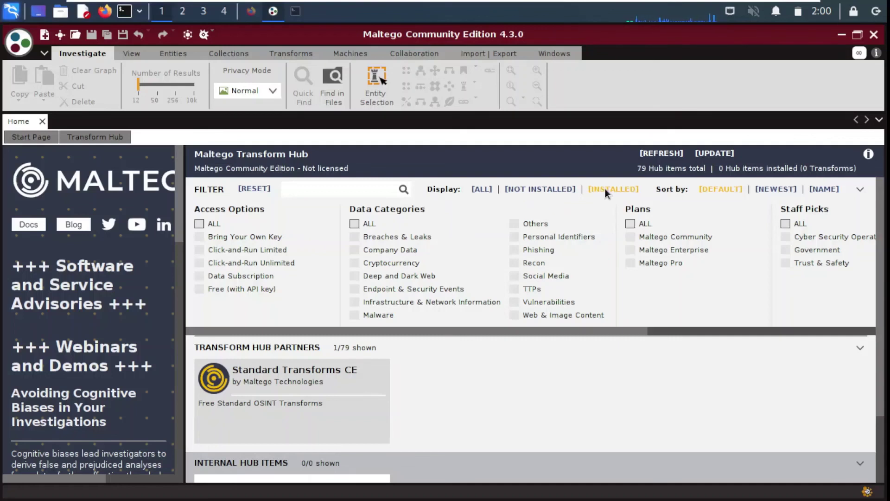
{"action": "mouse_move", "coordinate": [288, 370]}
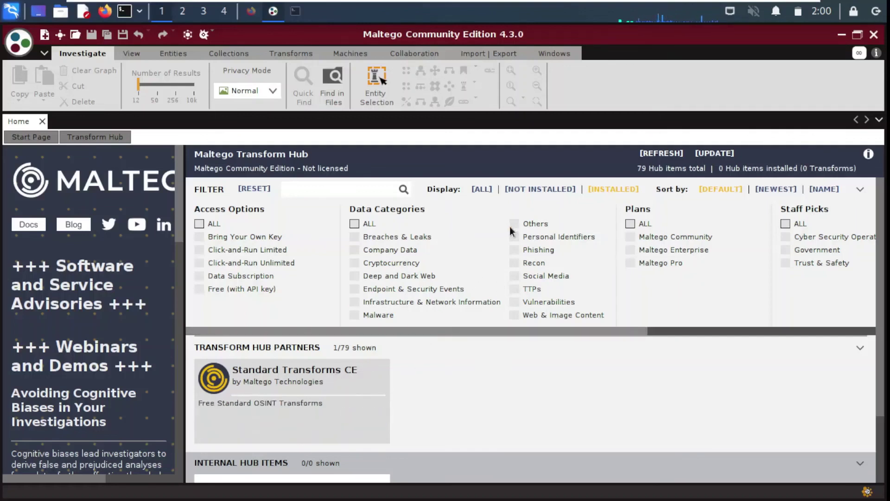
{"action": "mouse_move", "coordinate": [351, 378]}
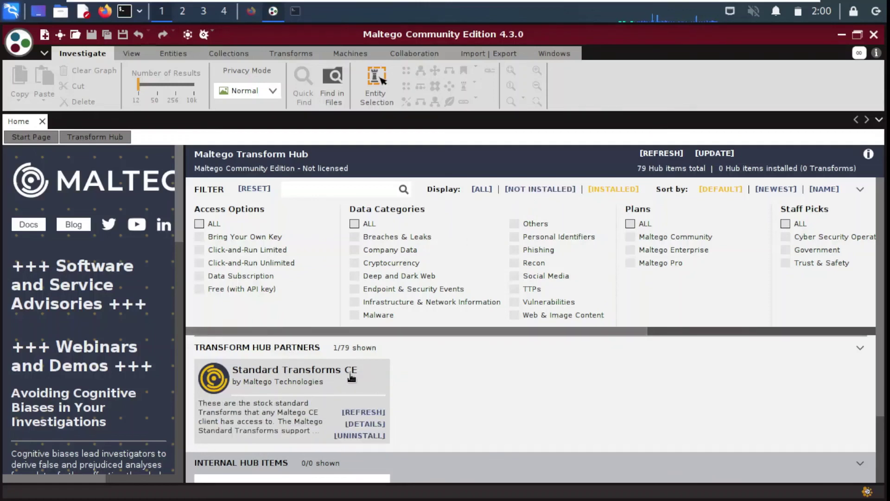
{"action": "left_click", "coordinate": [522, 188]}
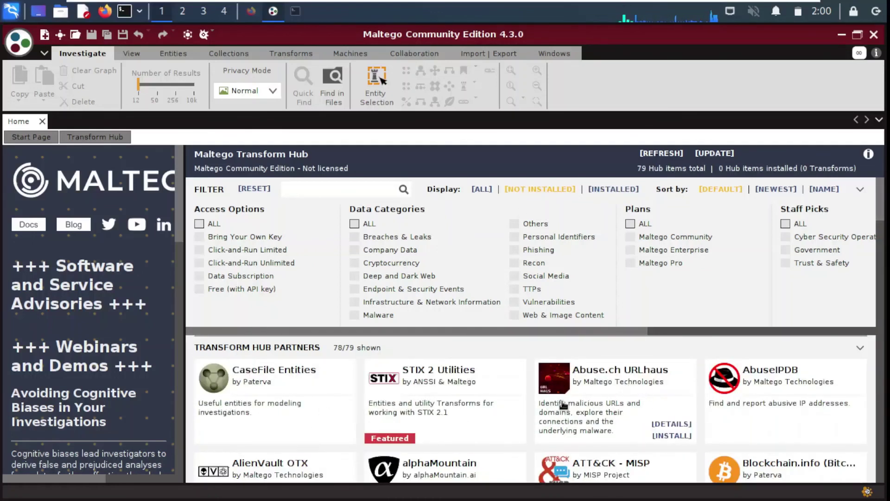
{"action": "mouse_move", "coordinate": [502, 375]}
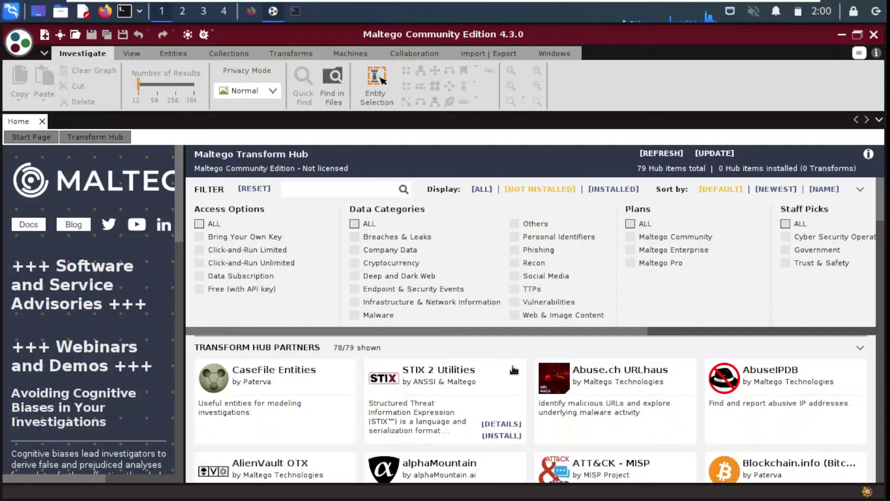